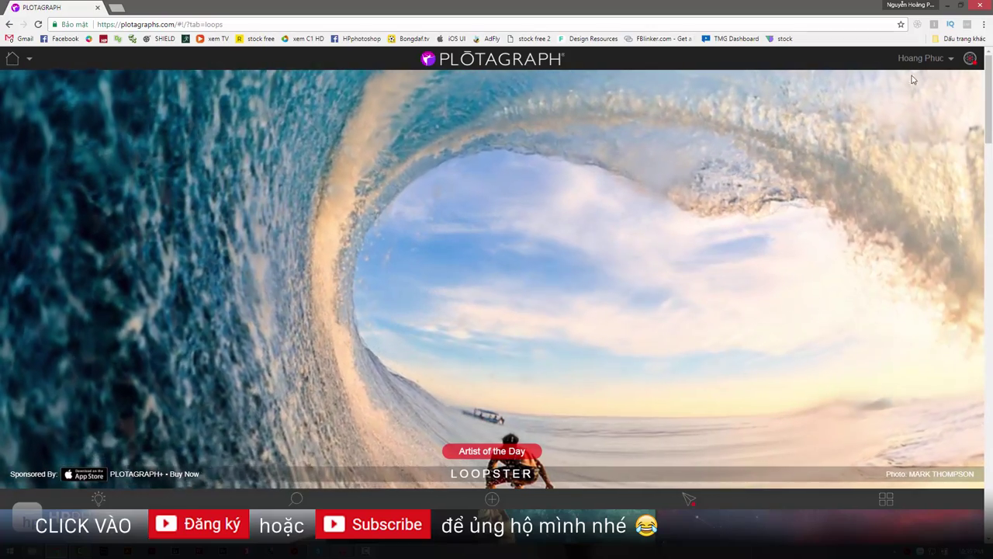
- Switch to Plotagraph Software and start a new PLOTAGRAPH project from the Create popup
click(940, 61)
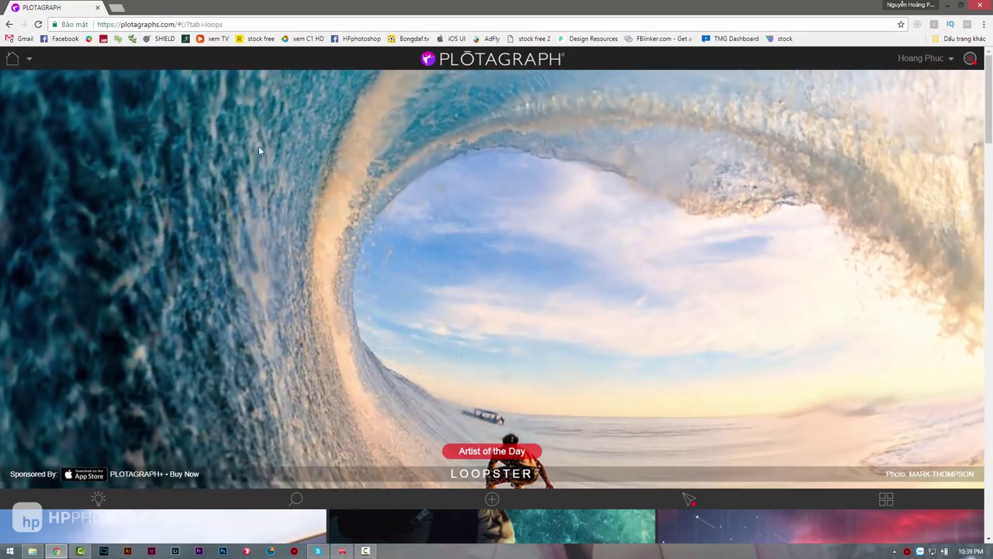
click(28, 60)
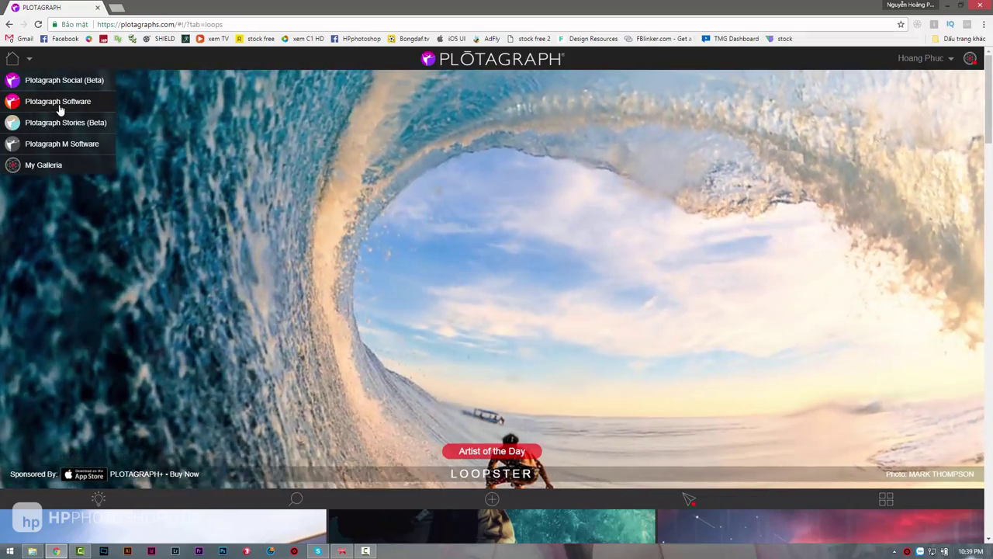
click(51, 110)
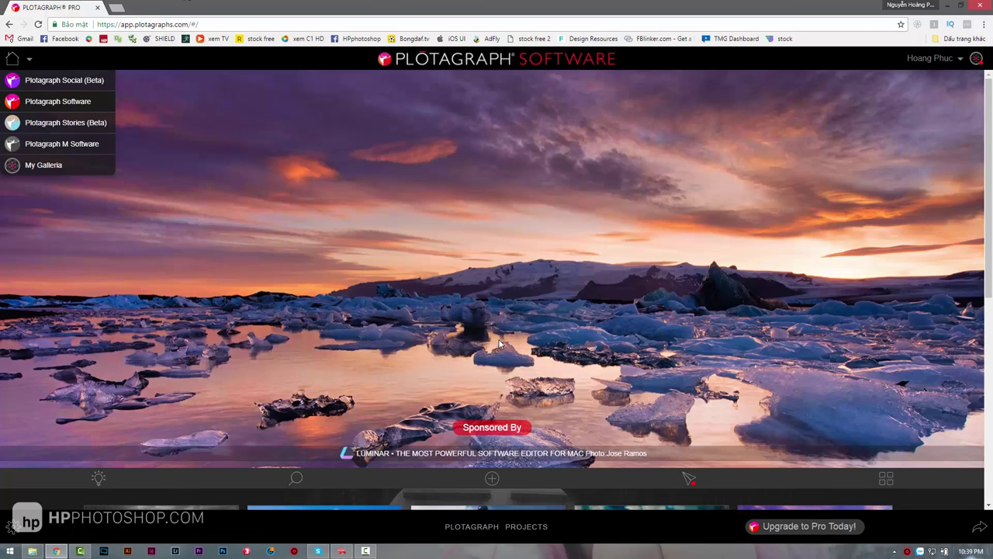
click(492, 479)
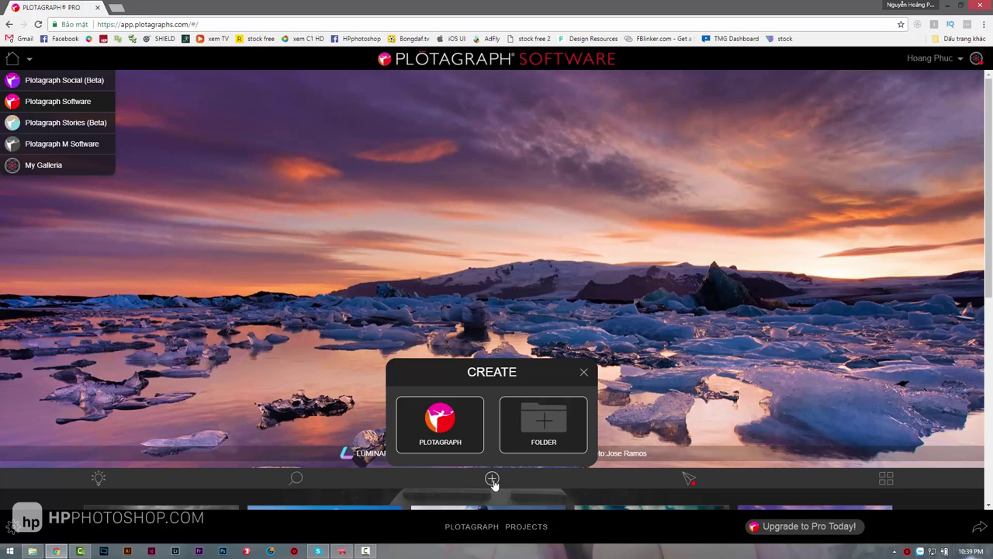
click(441, 425)
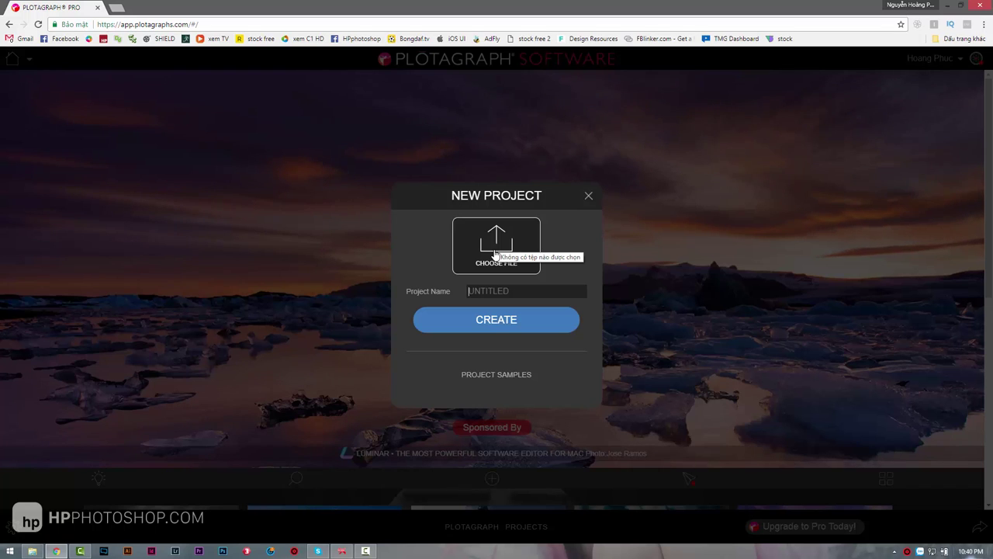
- Create a project named 'hpphotoshop' from the black-and-white city skyline photo
click(495, 253)
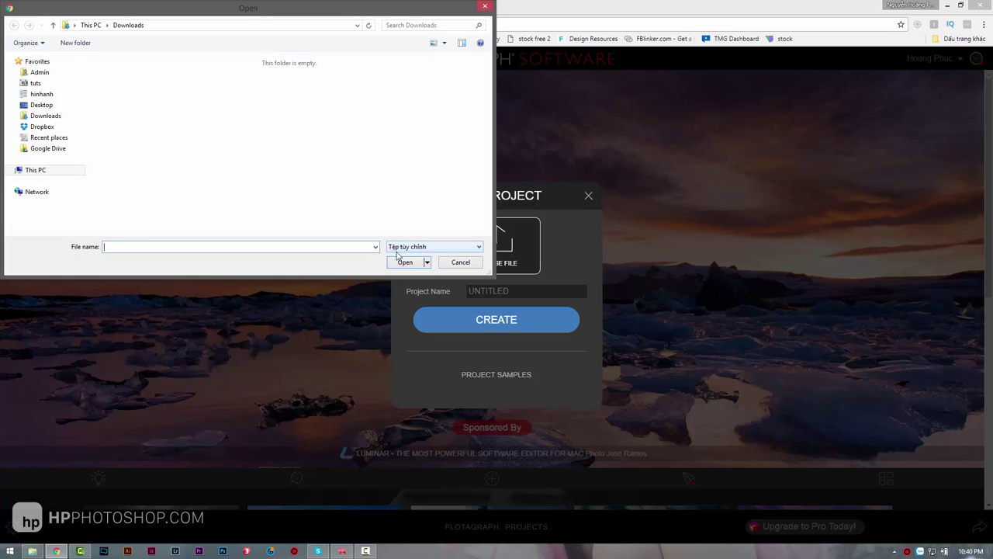
click(123, 99)
click(405, 262)
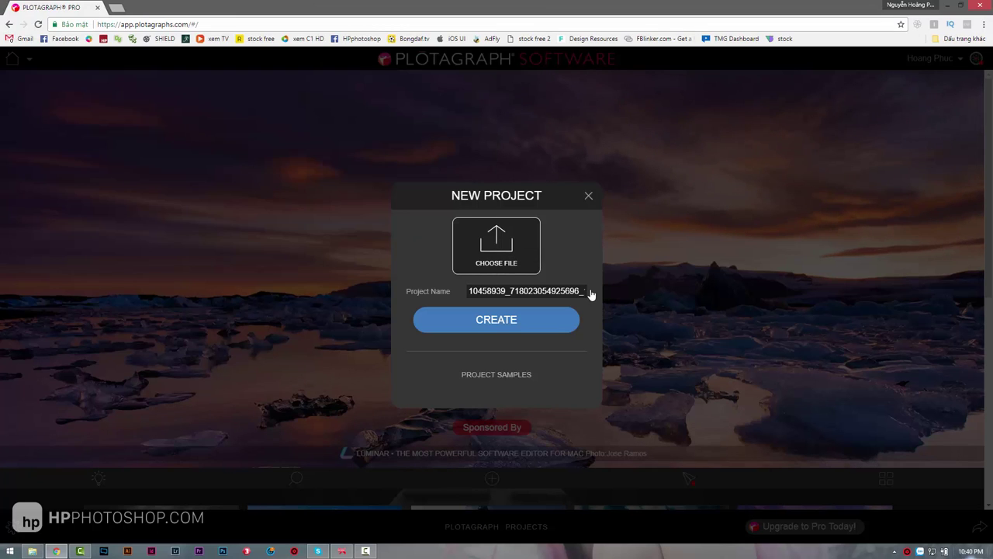
triple_click(543, 291)
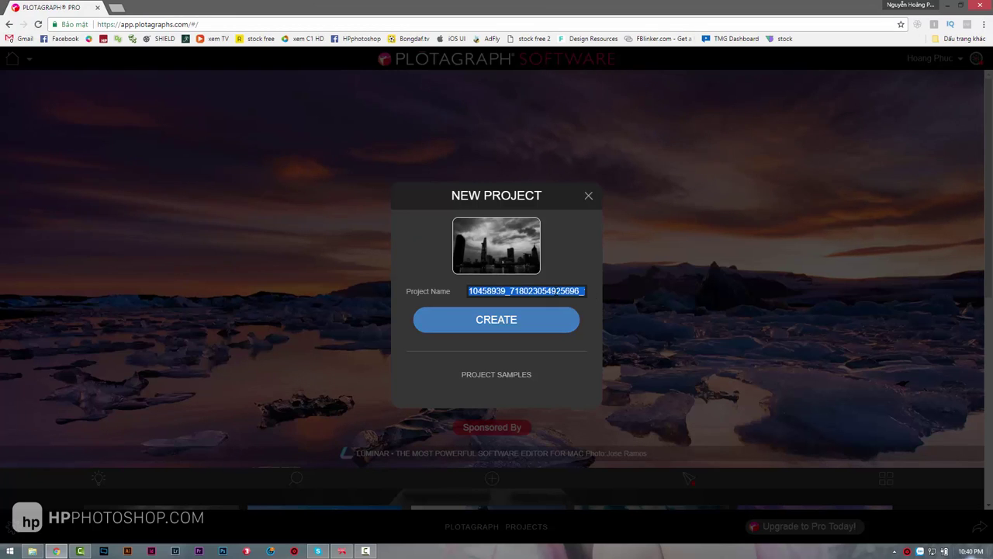
text(hpp)
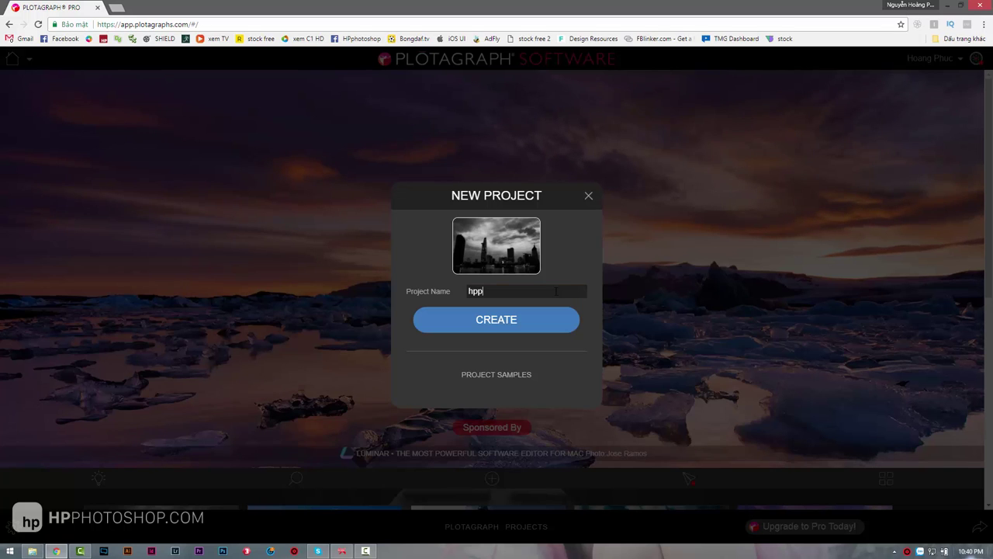
text(hotoshop)
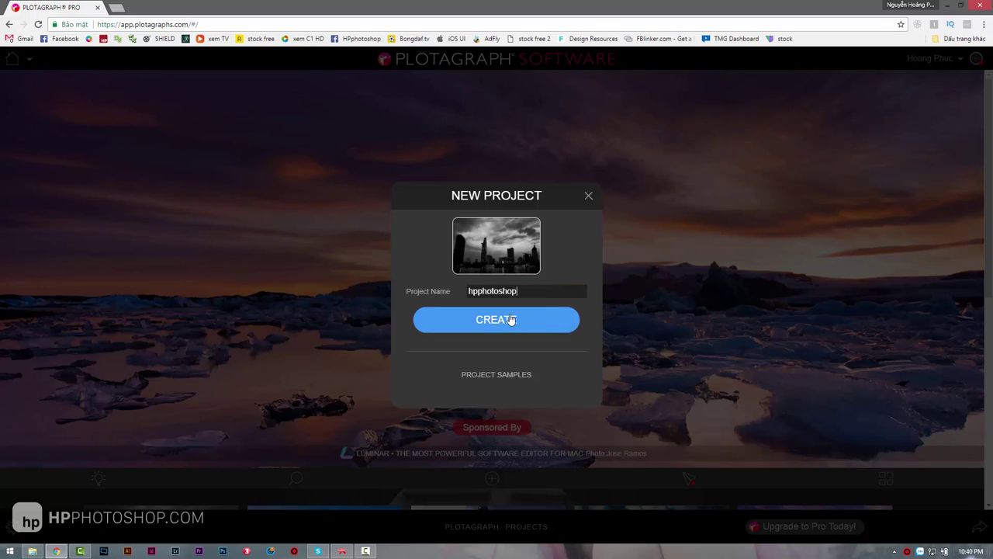
key(Return)
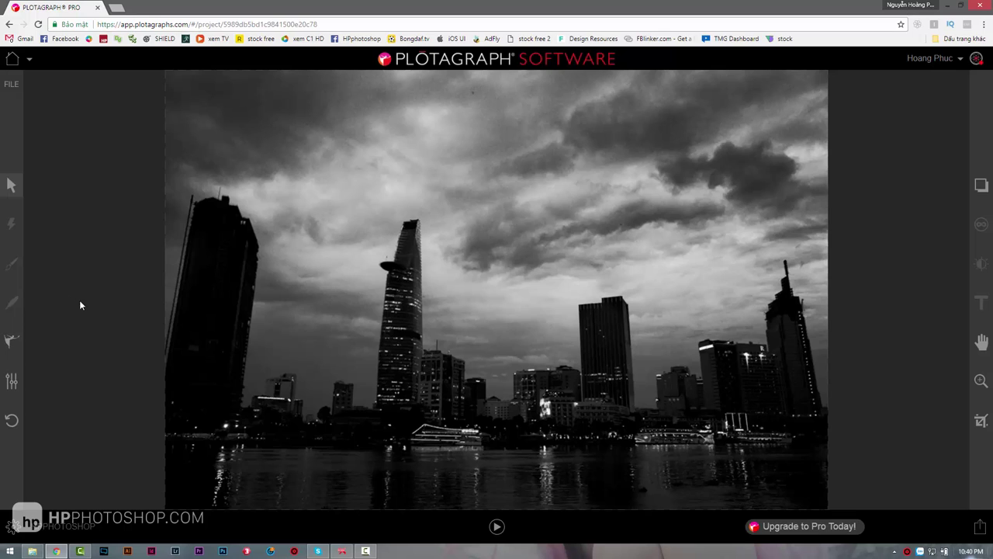
- Set the Animation Points tool to + Animation Points mode
click(11, 341)
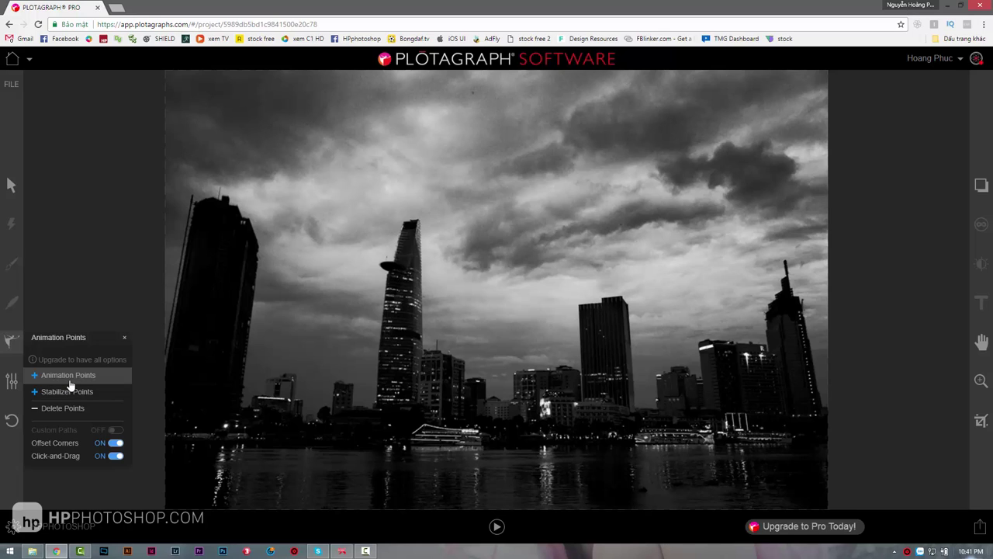
click(65, 380)
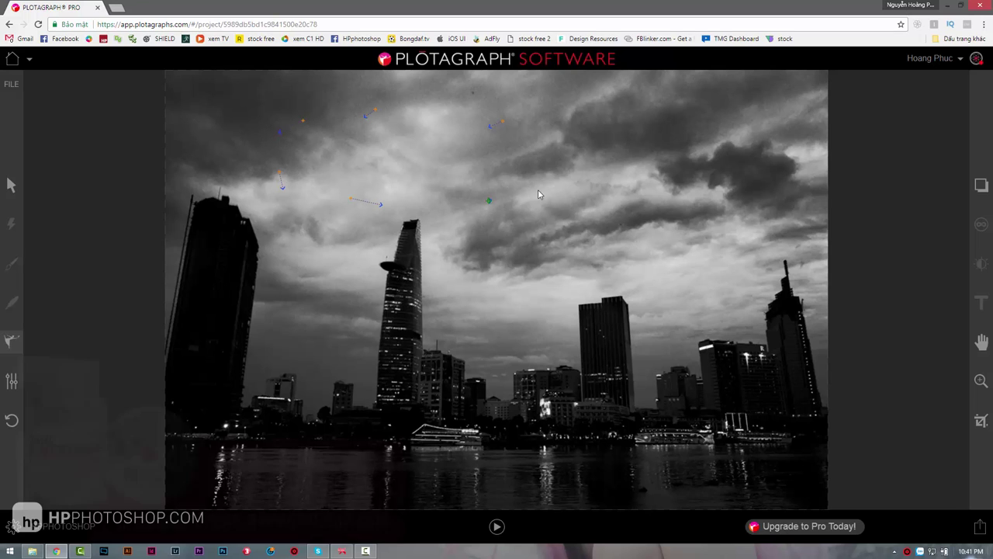
- Add chains of motion arrows through the right-hand clouds
drag(419, 159, 441, 157)
click(10, 341)
click(59, 377)
drag(502, 283, 724, 229)
drag(540, 252, 671, 233)
mouse_move(595, 237)
mouse_down()
mouse_move(645, 231)
mouse_move(633, 237)
mouse_up()
mouse_move(616, 199)
mouse_down()
mouse_move(454, 299)
mouse_move(543, 298)
mouse_move(613, 275)
mouse_move(699, 269)
mouse_move(750, 217)
mouse_up()
- Draw motion arrows sweeping through the upper-left and left sky
drag(609, 101, 527, 133)
drag(501, 96, 461, 109)
drag(429, 115, 393, 140)
drag(370, 150, 299, 196)
drag(297, 210, 304, 249)
drag(322, 258, 336, 261)
drag(347, 261, 367, 253)
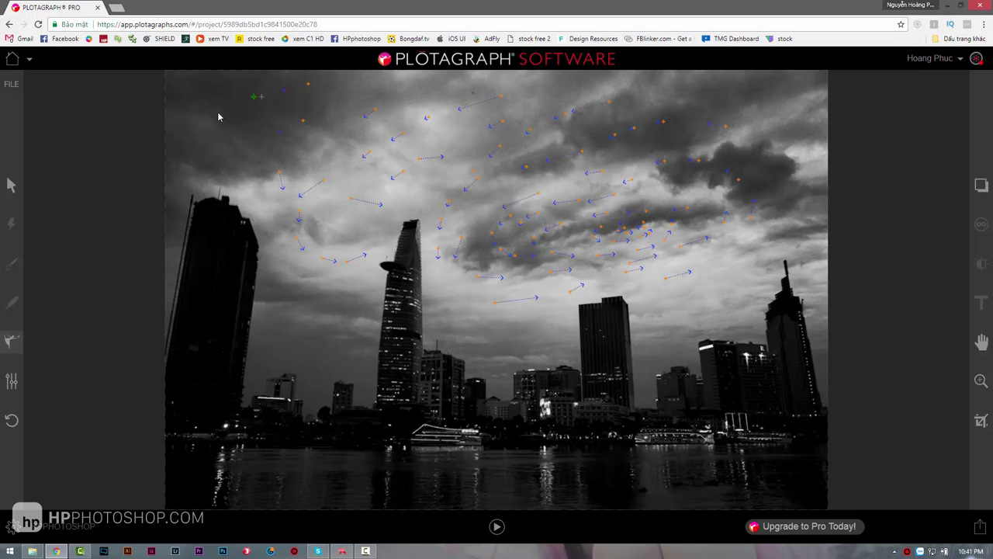
- Fill the upper-left clouds with short motion arrows, including a leftward one at the top
drag(218, 112, 207, 118)
drag(192, 125, 187, 129)
drag(254, 96, 246, 101)
drag(224, 142, 221, 146)
drag(368, 109, 359, 116)
drag(304, 121, 314, 126)
mouse_move(291, 160)
mouse_down()
mouse_move(317, 160)
mouse_move(338, 138)
mouse_up()
drag(406, 83, 393, 85)
- Add motion arrows in the lower sky near the towers and down the right edge
mouse_move(311, 316)
mouse_down()
mouse_move(339, 331)
mouse_move(357, 302)
mouse_up()
drag(450, 301, 482, 301)
mouse_move(451, 323)
mouse_down()
mouse_move(534, 321)
mouse_move(566, 337)
mouse_move(563, 314)
mouse_up()
mouse_move(663, 297)
mouse_down()
mouse_move(711, 307)
mouse_move(735, 284)
mouse_move(762, 230)
mouse_up()
mouse_move(789, 84)
mouse_down()
mouse_move(809, 104)
mouse_move(828, 230)
mouse_move(822, 257)
mouse_move(725, 325)
mouse_move(654, 342)
mouse_move(622, 300)
mouse_up()
- Switch to the Mask tool and anchor the left towers' edges and tops
click(9, 345)
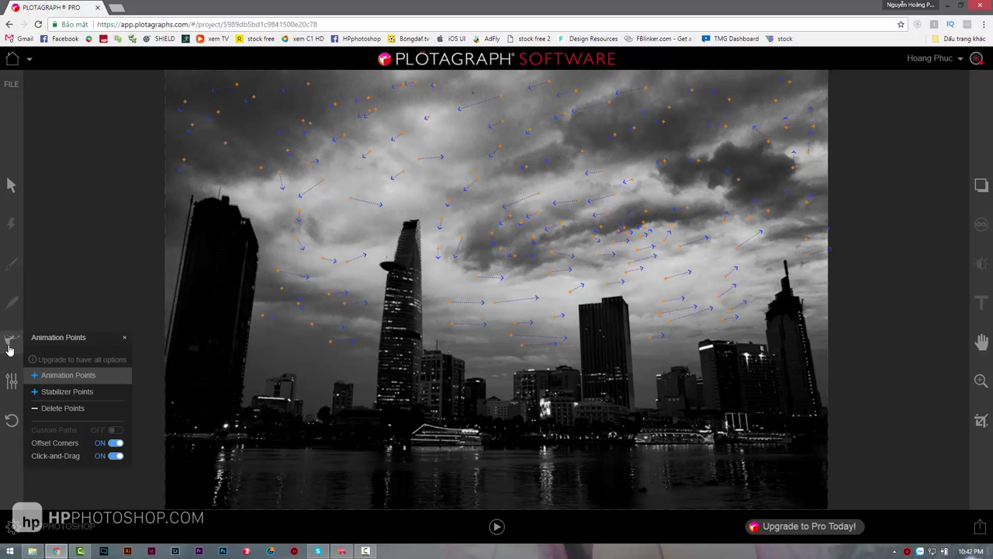
click(46, 391)
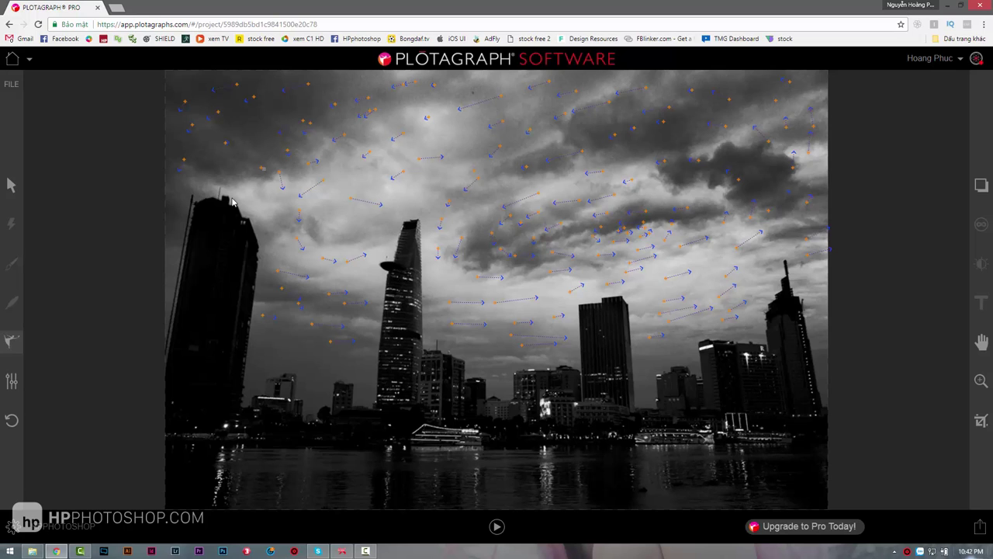
drag(404, 227, 383, 273)
mouse_move(427, 224)
mouse_down()
mouse_move(419, 226)
mouse_move(421, 279)
mouse_up()
mouse_move(211, 204)
mouse_down()
mouse_move(190, 229)
mouse_move(258, 253)
mouse_up()
- Extend the mask along the middle tower's edges and the right-hand rooftops
mouse_move(578, 353)
mouse_down()
mouse_move(603, 302)
mouse_move(630, 316)
mouse_up()
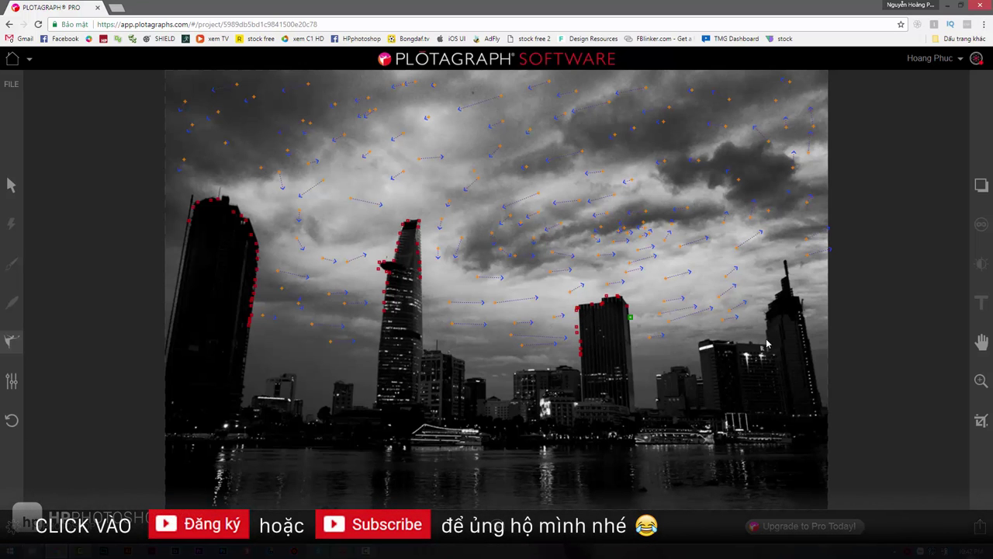
drag(766, 344, 788, 272)
click(9, 381)
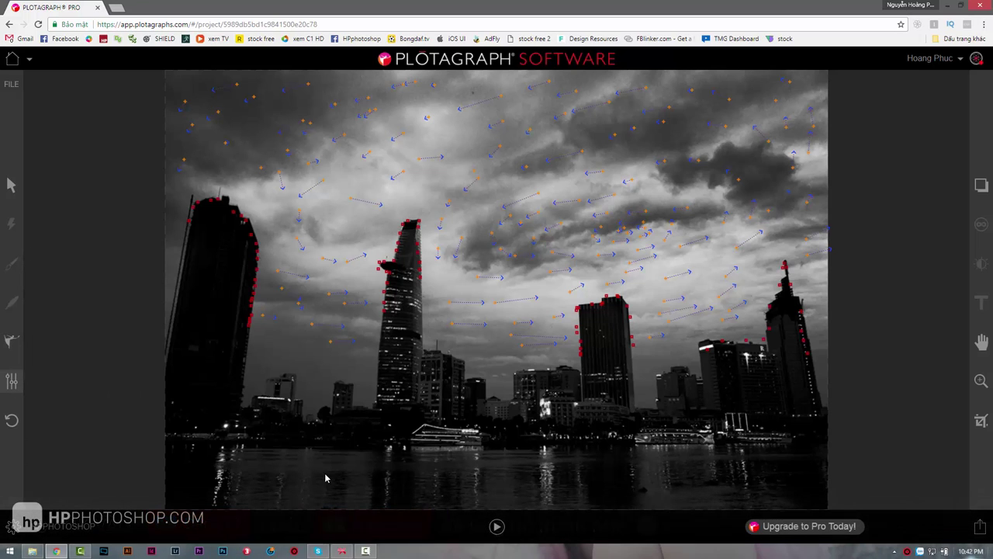
- Add short leftward motion arrows across the left and middle river water
click(9, 343)
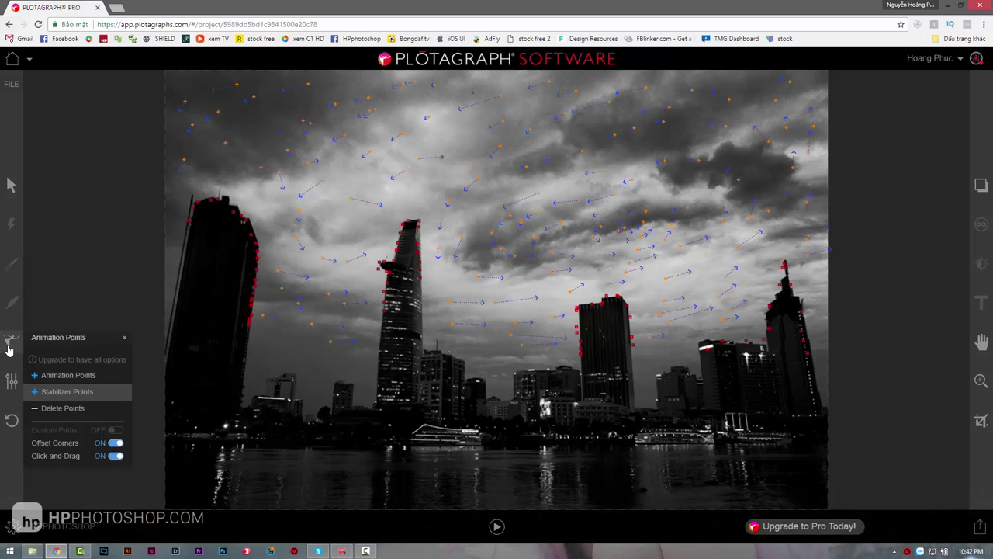
click(58, 380)
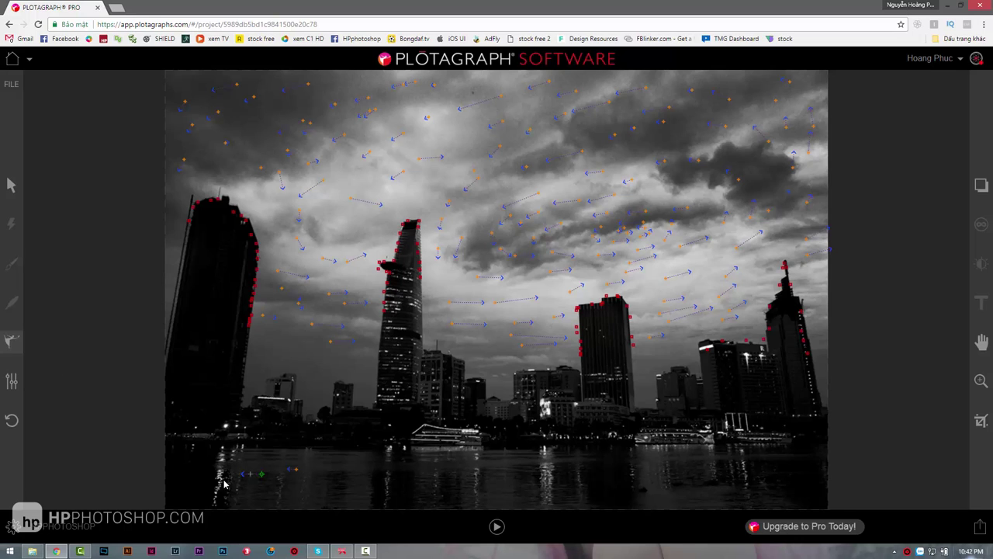
drag(410, 489, 391, 488)
drag(460, 497, 435, 495)
mouse_move(605, 479)
mouse_down()
mouse_move(583, 470)
mouse_move(527, 491)
mouse_up()
drag(606, 496, 588, 499)
drag(693, 479, 671, 480)
- Add arrows on the water's right side and preview the animation
mouse_move(757, 468)
mouse_down()
mouse_move(735, 475)
mouse_move(730, 498)
mouse_move(701, 505)
mouse_up()
drag(797, 487, 779, 488)
click(497, 527)
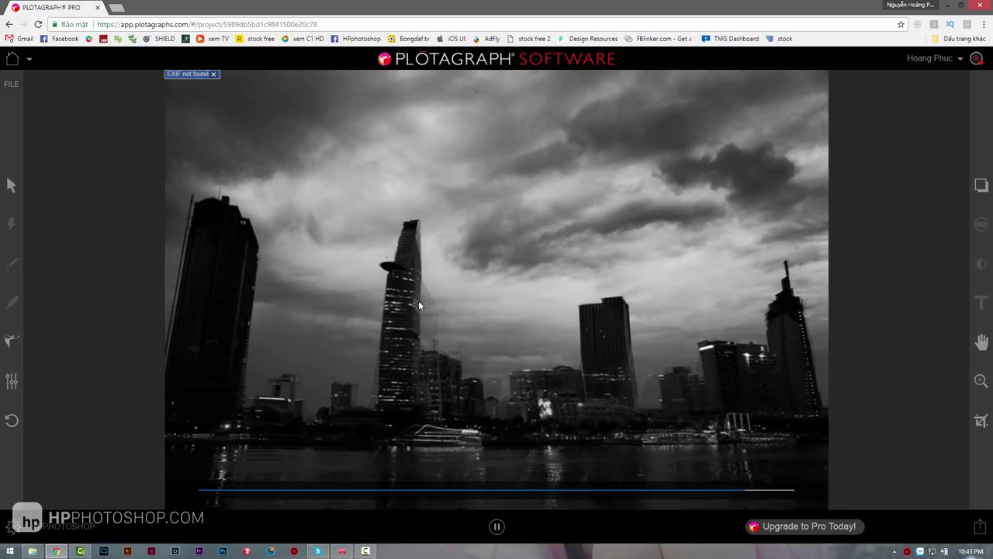
click(498, 527)
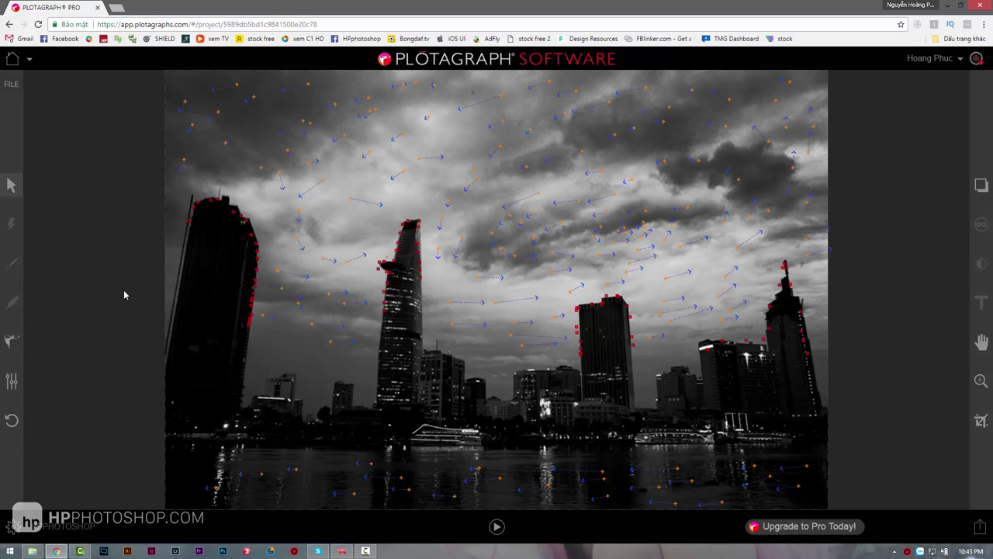
- Trace mask anchors along the left tower and all skyline rooftops, then preview playback
click(11, 342)
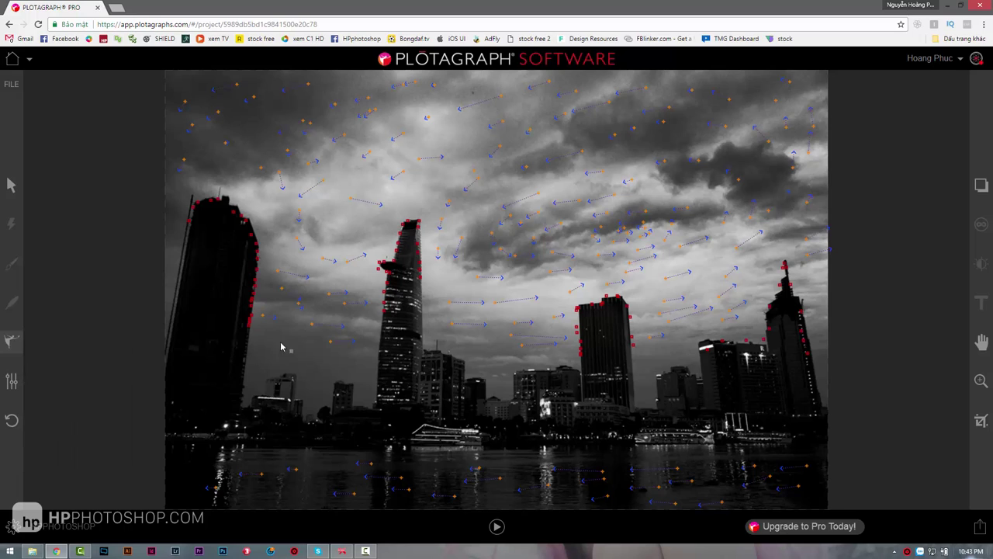
click(177, 293)
drag(490, 385, 824, 393)
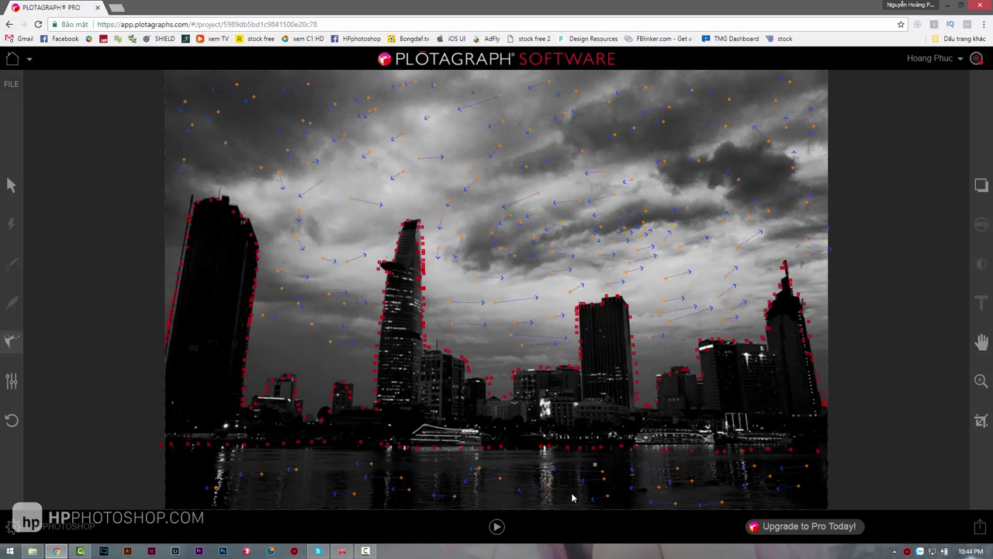
click(496, 526)
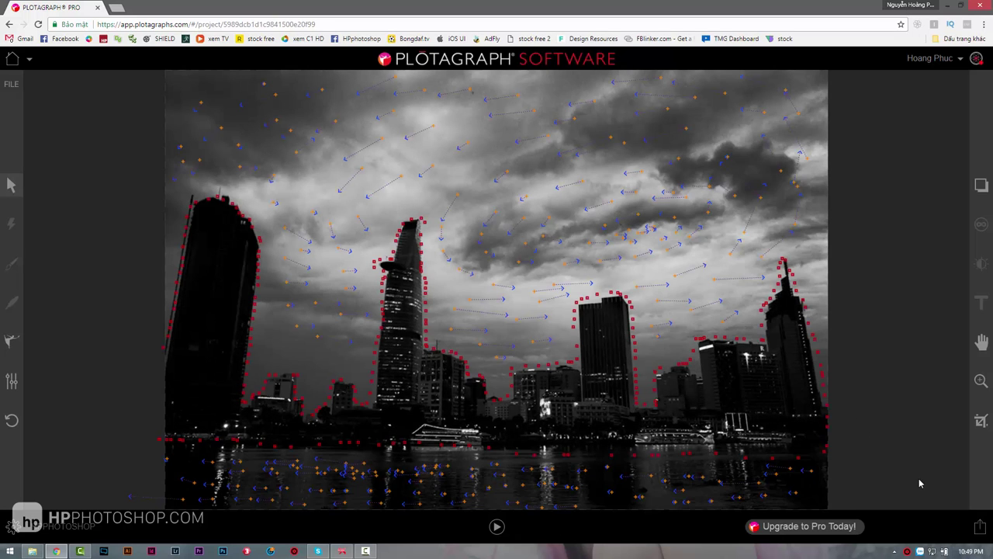
- Export hpphotoshop as a Plotagraph MP4, download it from My Exports, and open it
click(979, 527)
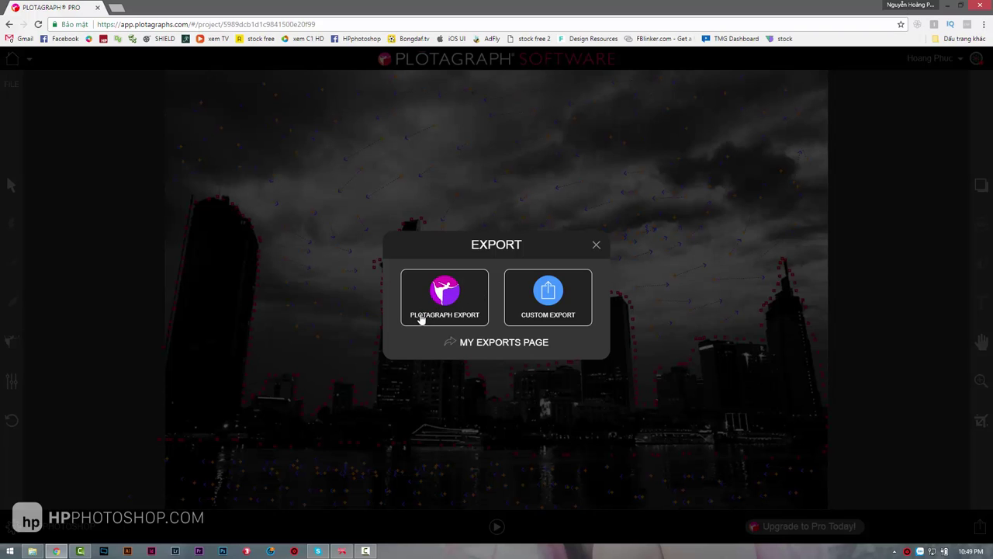
click(448, 316)
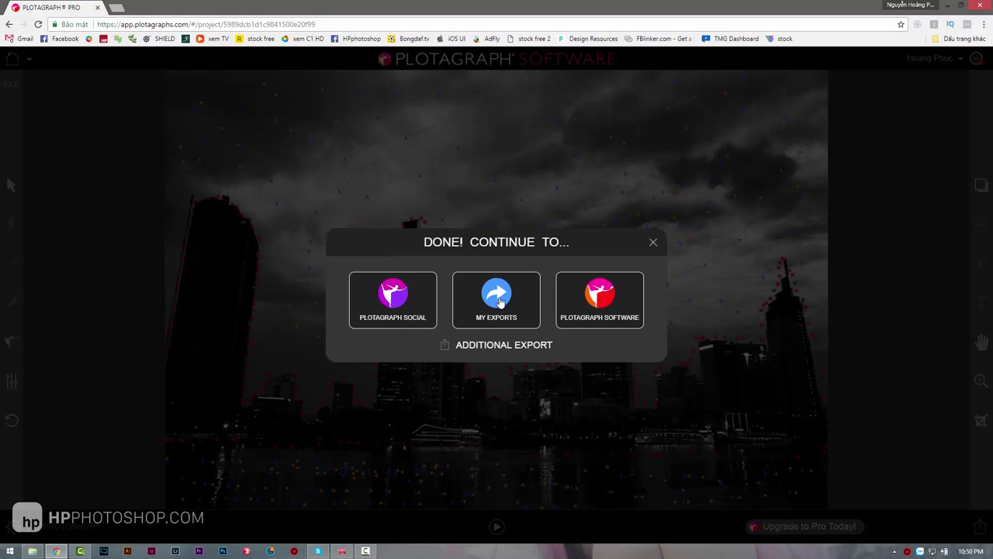
click(499, 301)
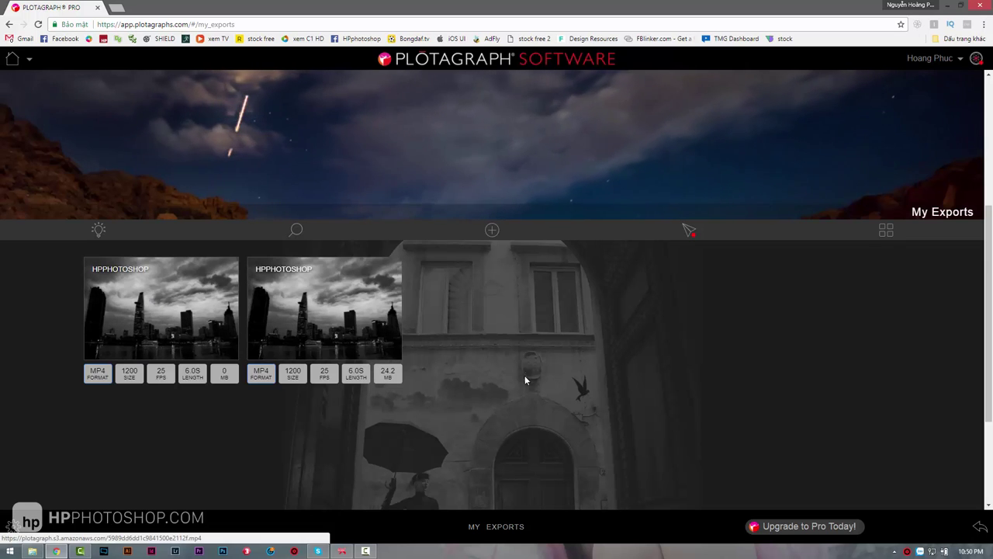
click(353, 329)
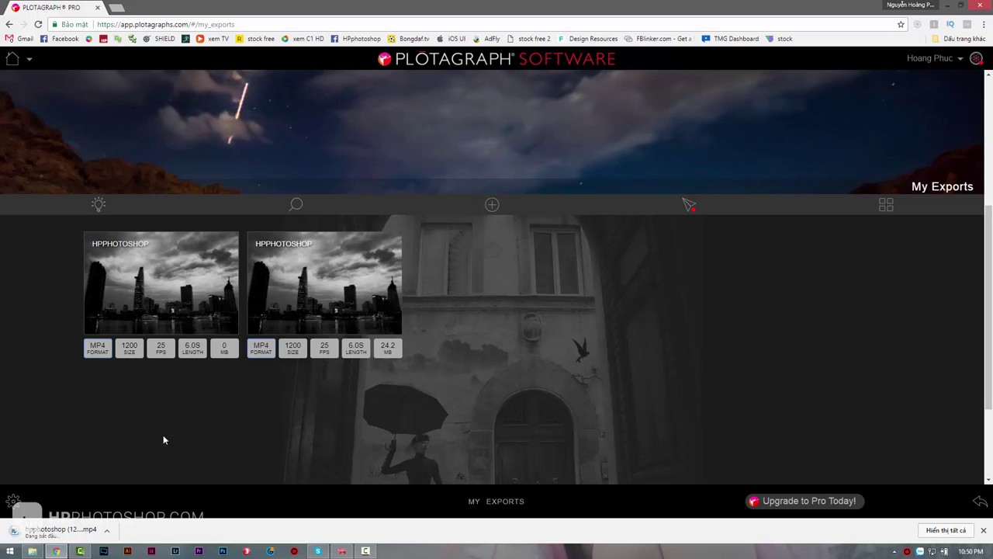
click(64, 534)
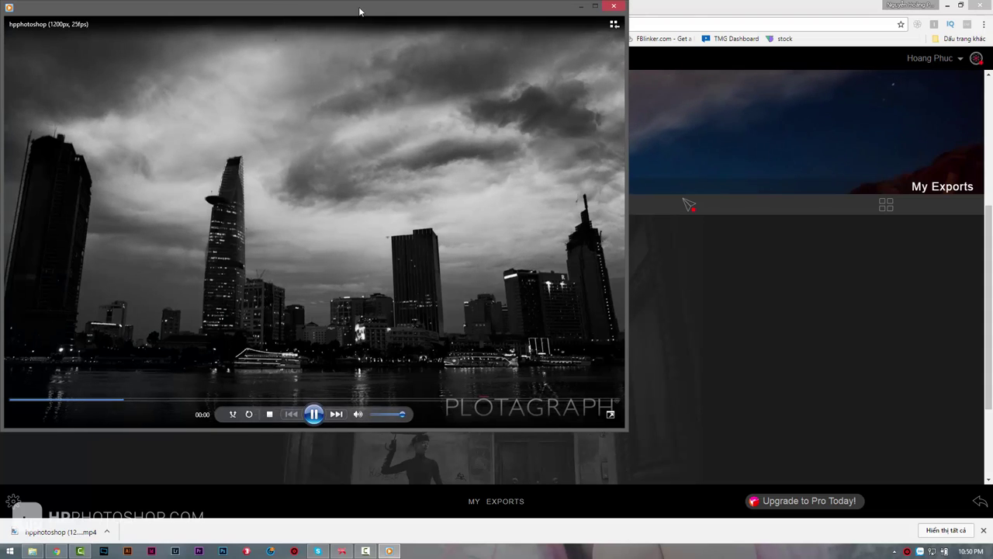
- Replay the hpphotoshop clip in the media player, then close the player
drag(358, 6, 425, 23)
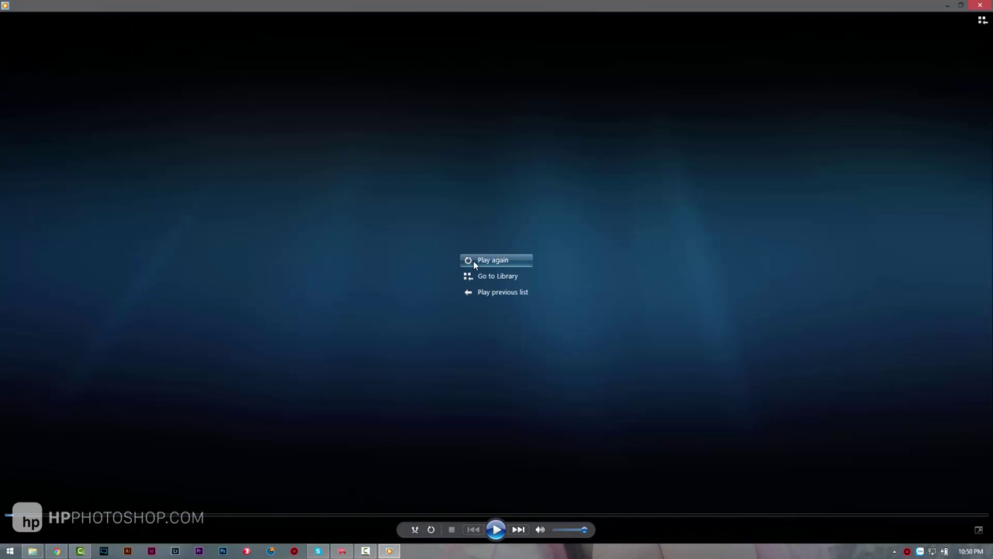
click(473, 263)
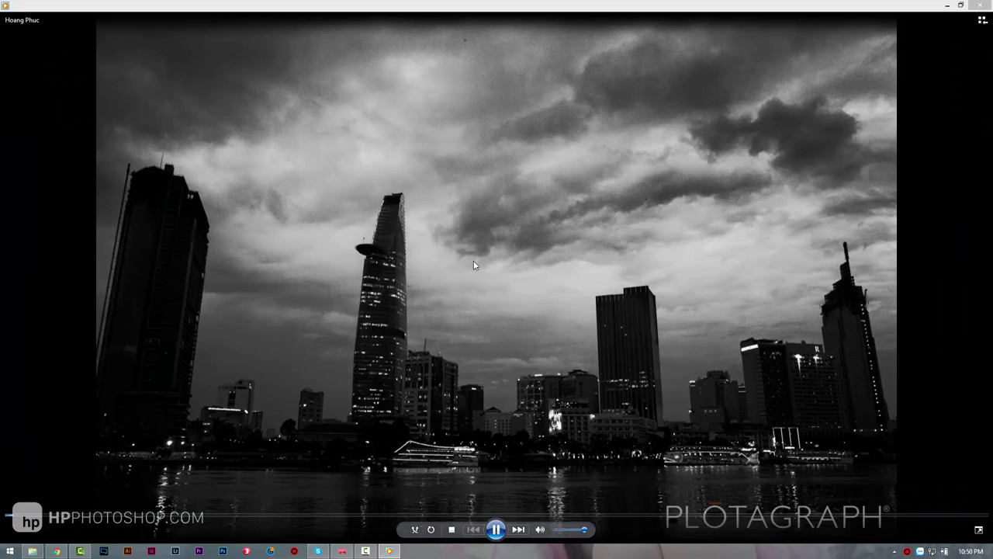
click(980, 5)
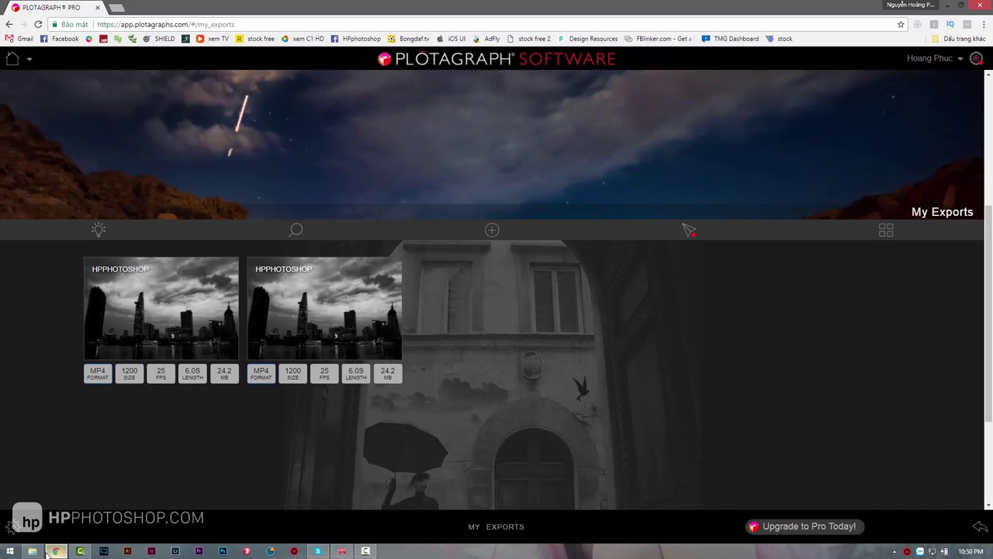